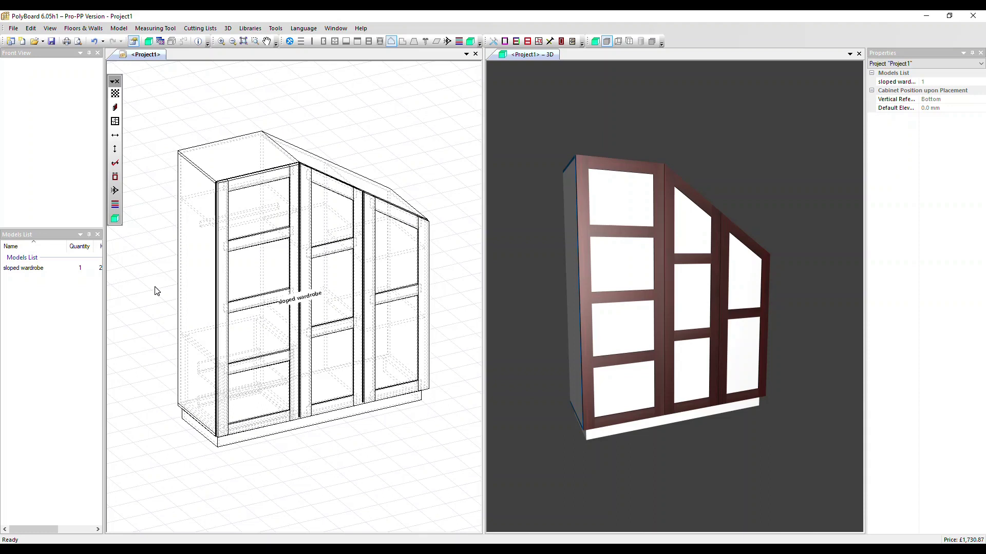
Step: Show the wardrobe's overall dimension lines: 1600.0 wide, 2000.0 high and 560.0 deep
click(113, 178)
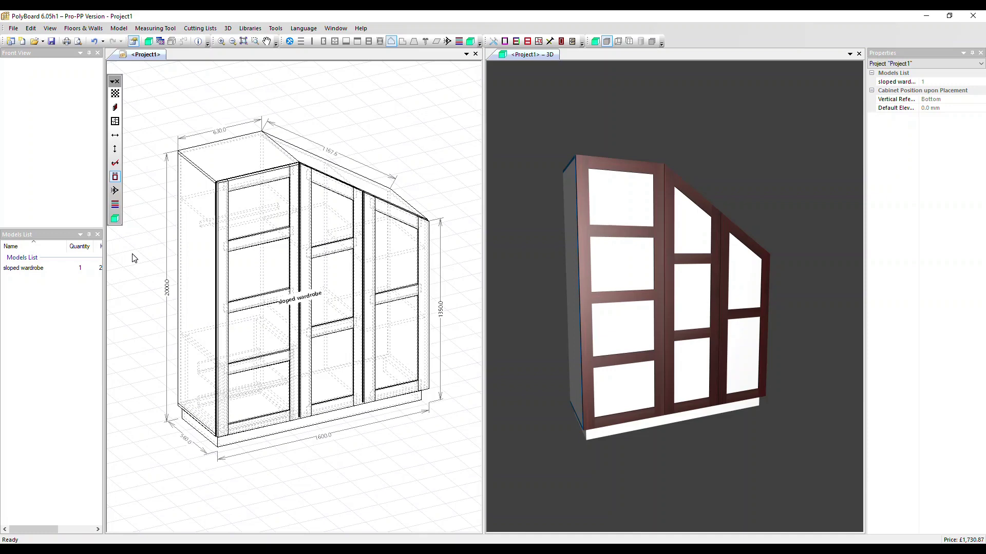
Step: Open the Print Setup dialog from the File menu
click(13, 28)
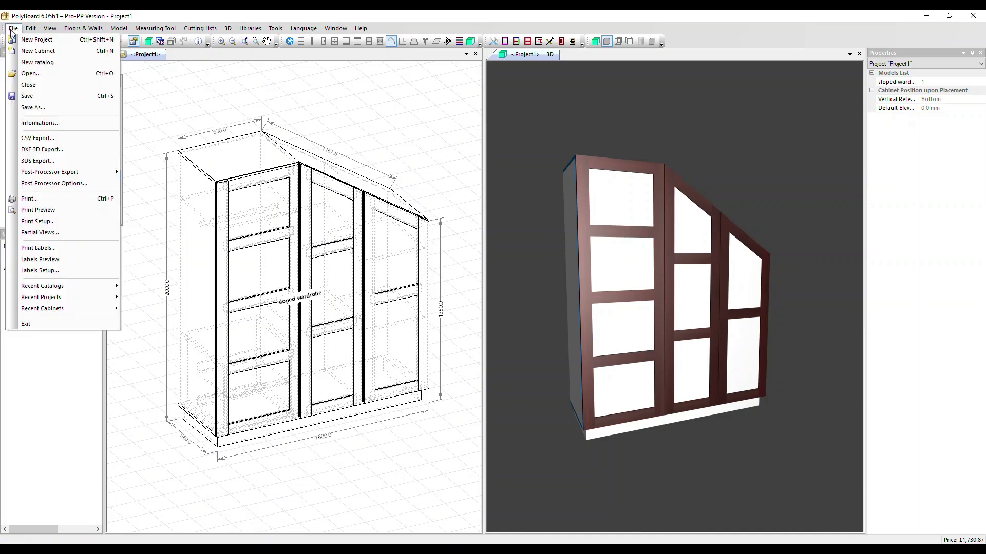
click(30, 221)
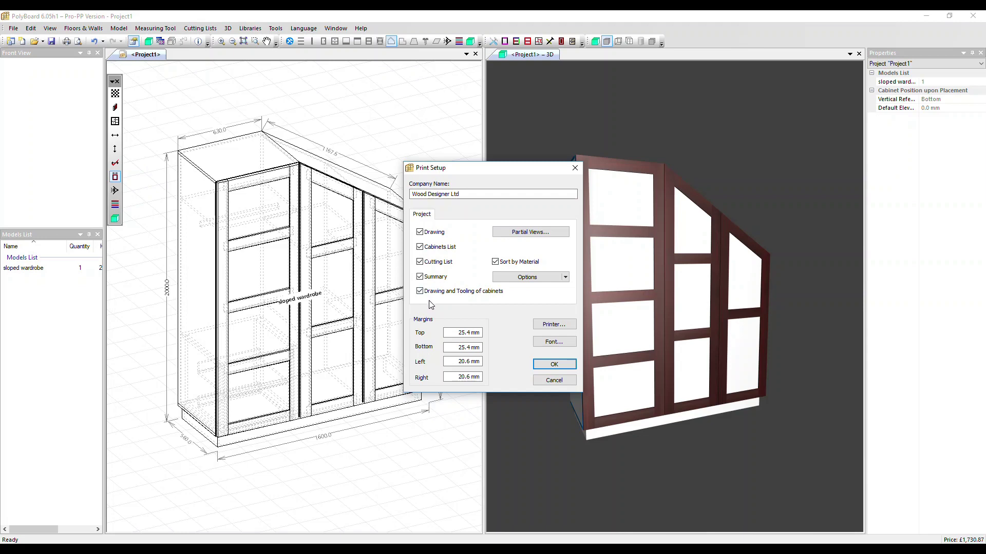
Step: Open Partial Views and preview the existing Active View, Top and Front views
click(508, 234)
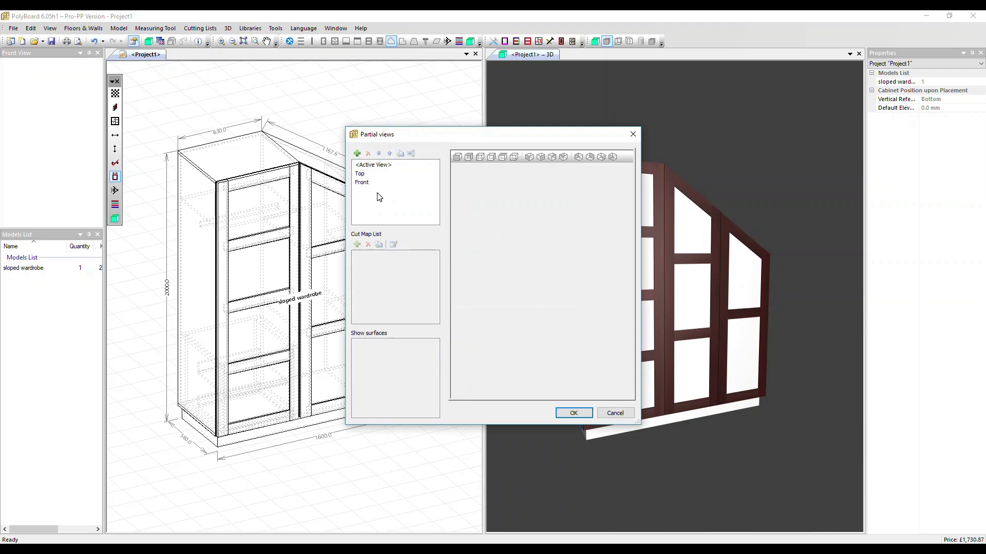
click(371, 163)
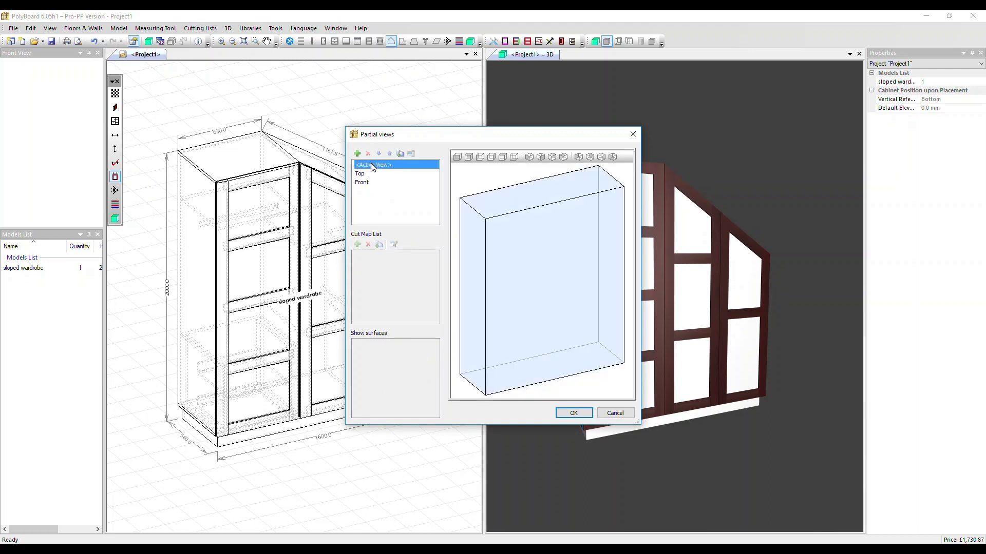
click(371, 176)
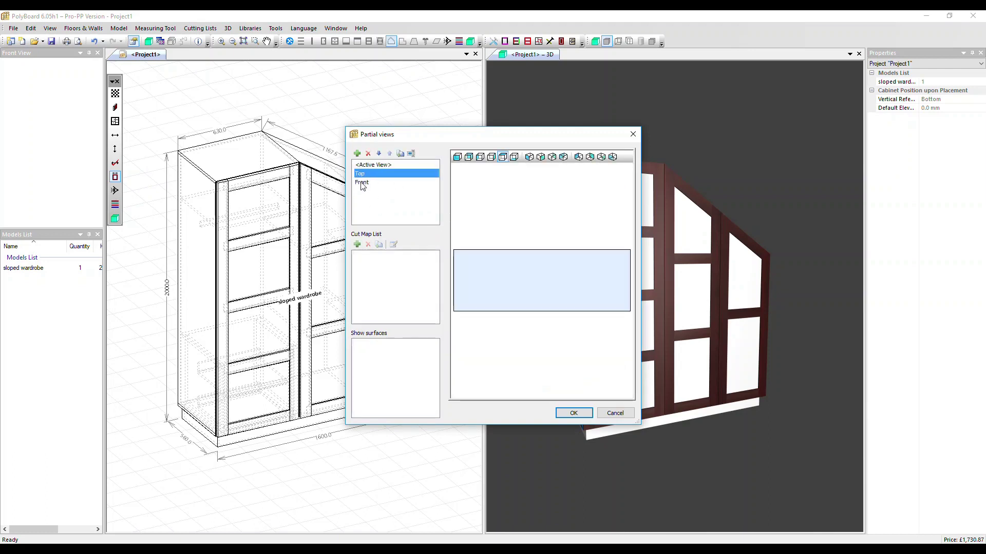
click(361, 185)
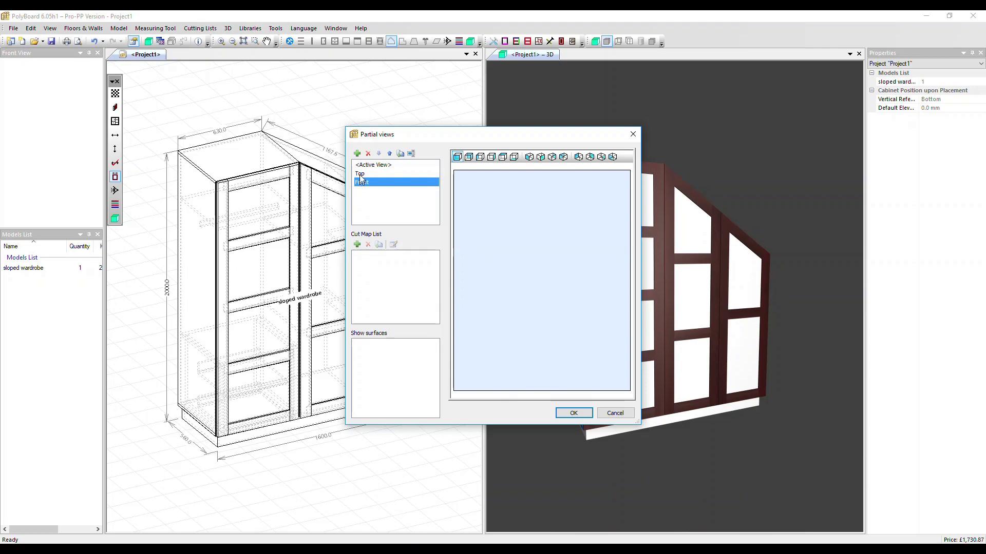
Step: Add a partial view named 'Left side' showing the Left View and accept it
click(357, 154)
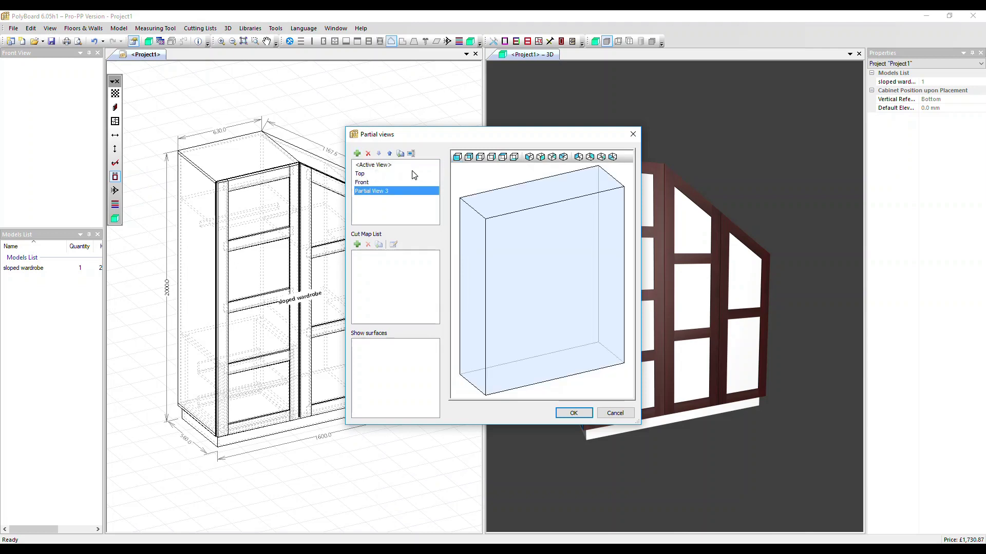
click(412, 154)
text(L)
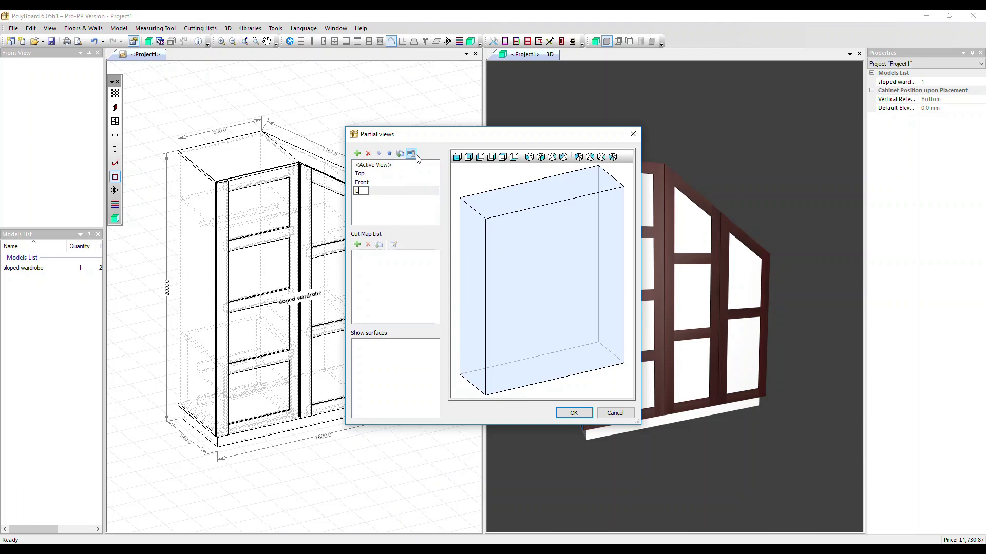
text(eft side)
key(Return)
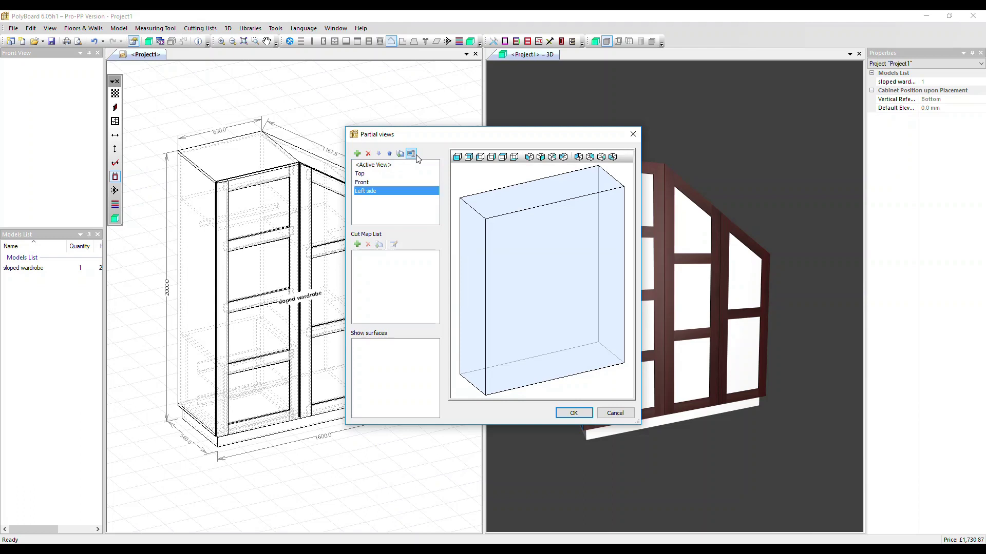
click(480, 157)
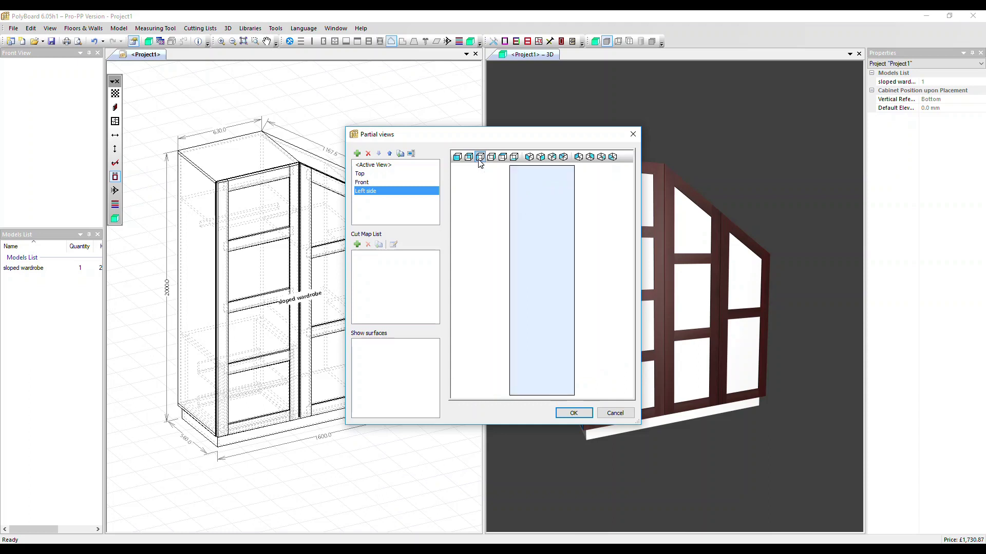
click(569, 413)
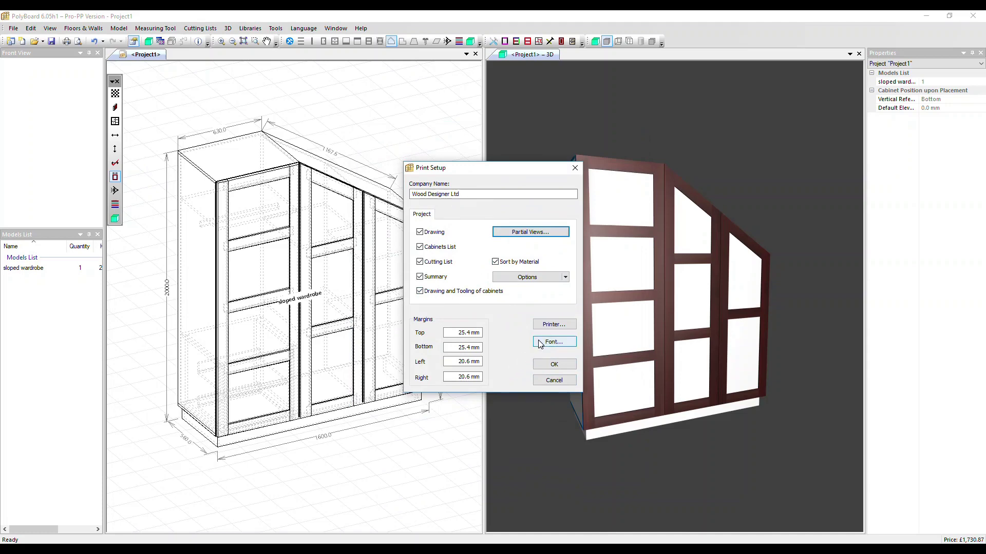
Step: Confirm Print Setup and open the project's print preview
click(551, 364)
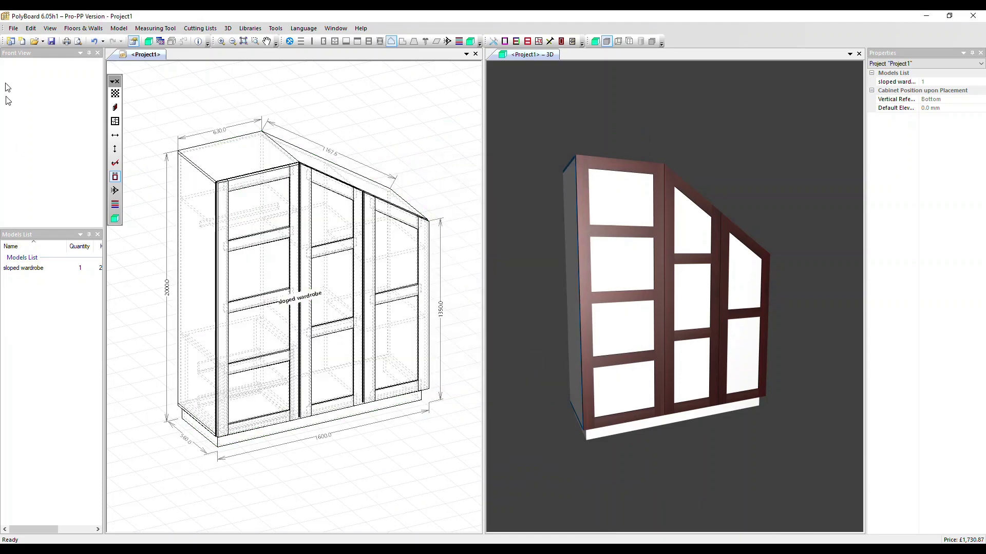
click(13, 28)
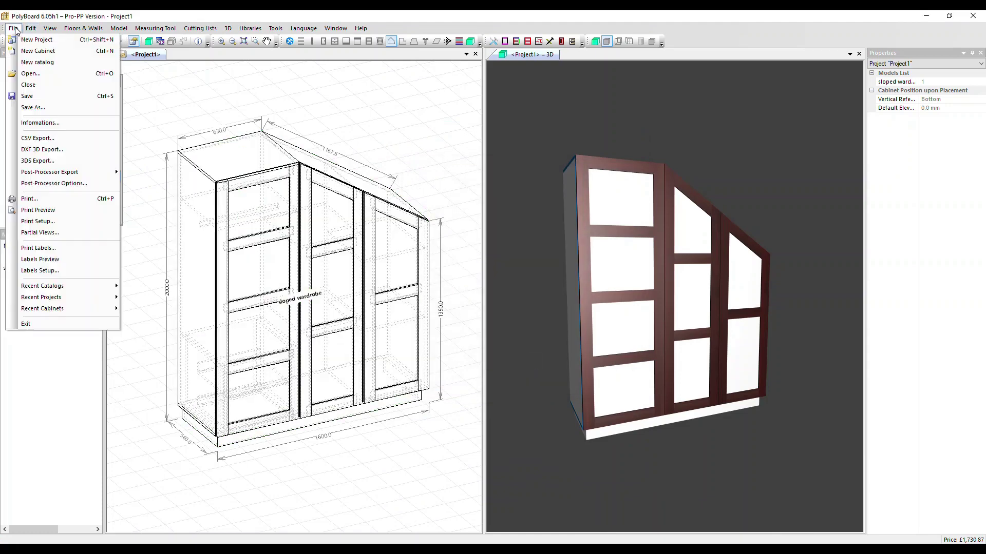
click(50, 213)
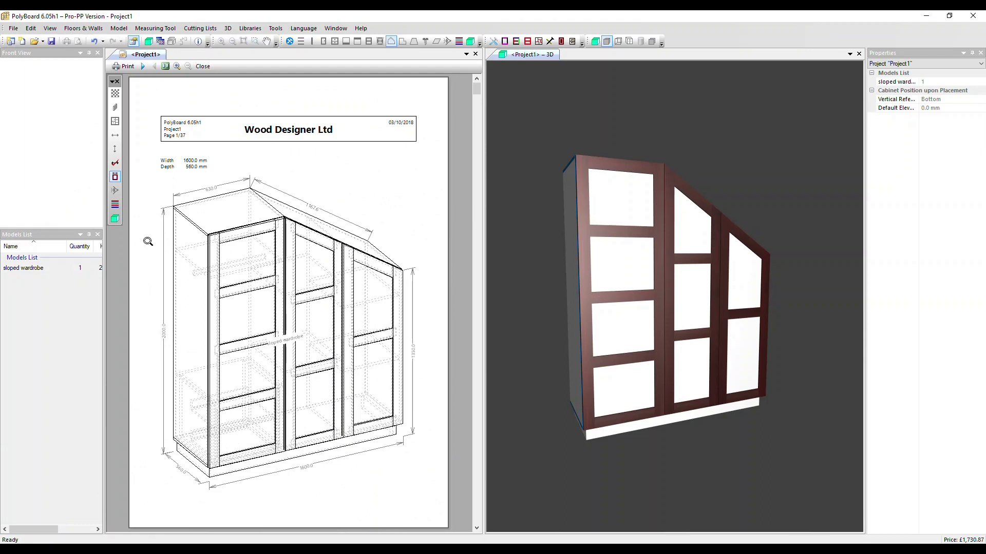
Step: Page through the top, front and left side views to page 5's cutting lists
click(144, 67)
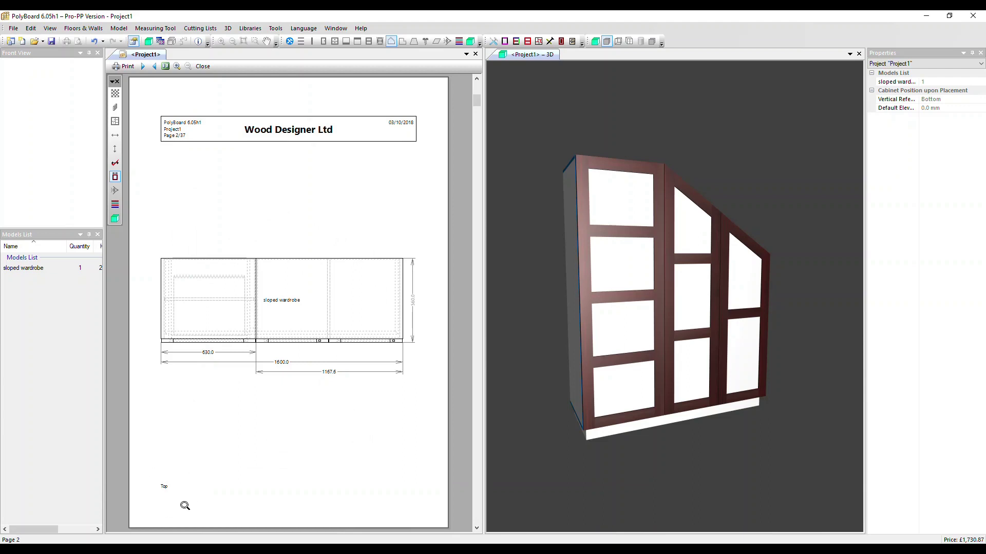
click(144, 67)
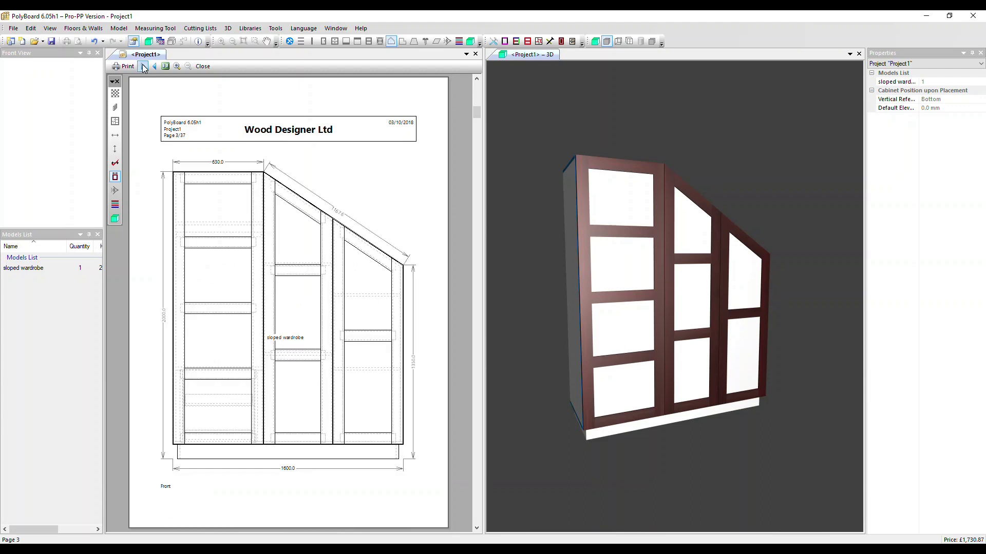
click(143, 67)
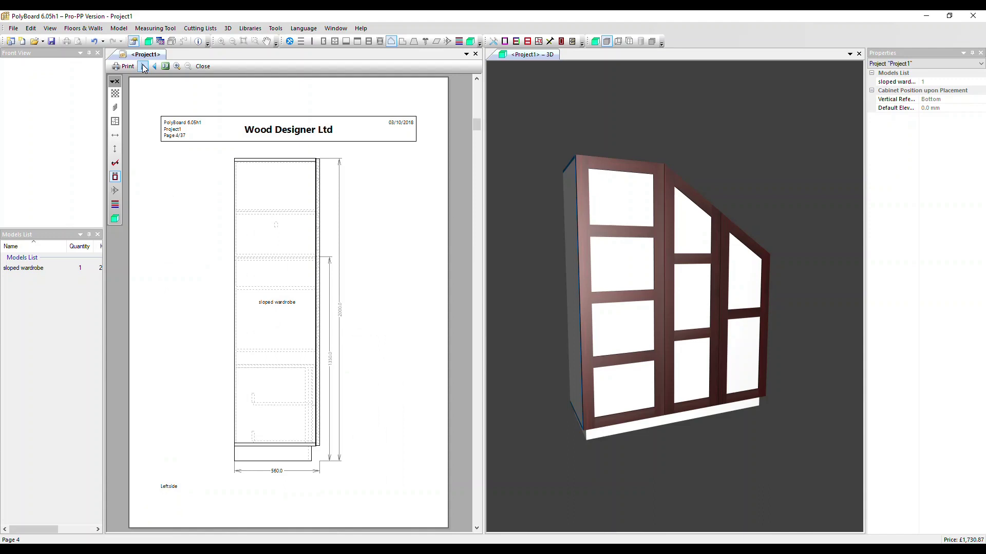
click(143, 67)
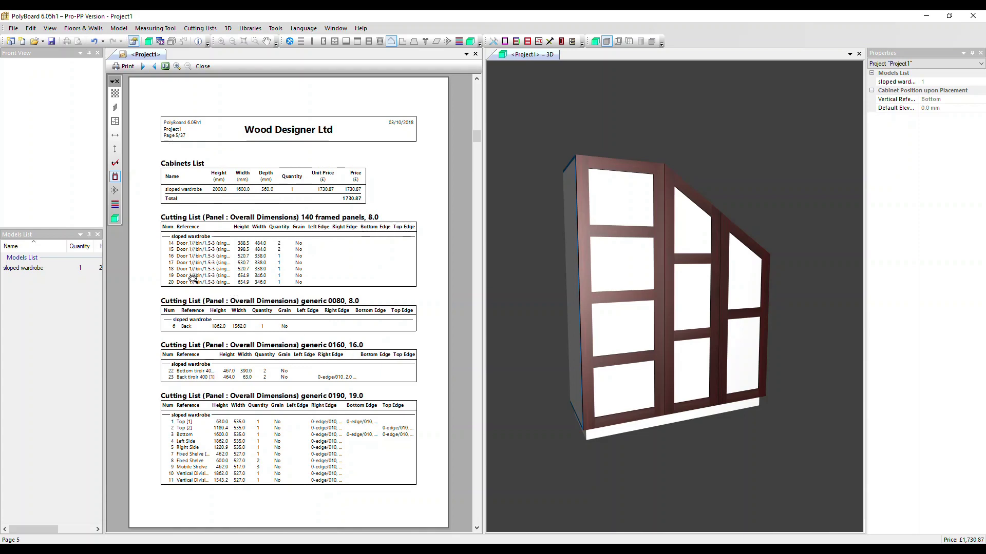
Step: Page past the bar cutting lists and cost summary to page 8, the wardrobe drawings
click(143, 67)
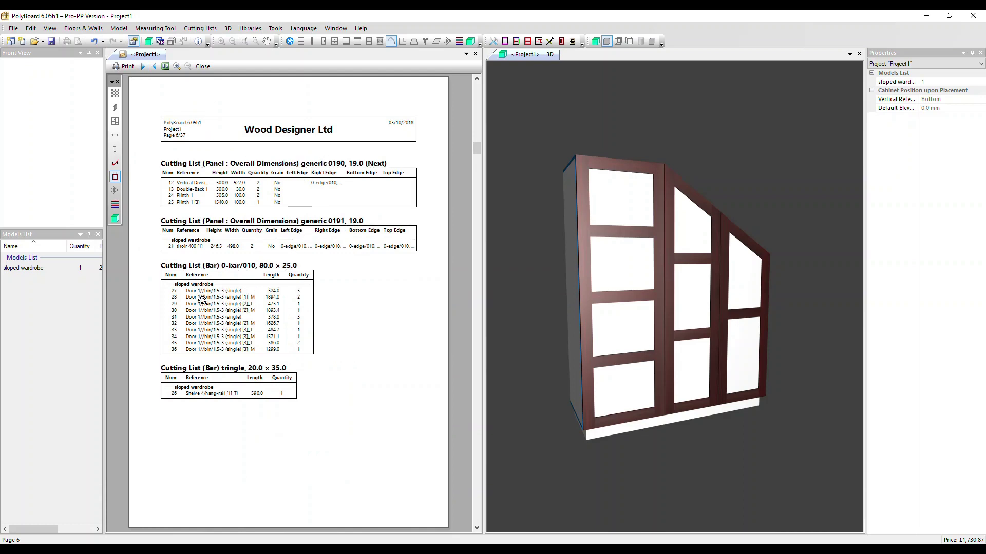
click(142, 67)
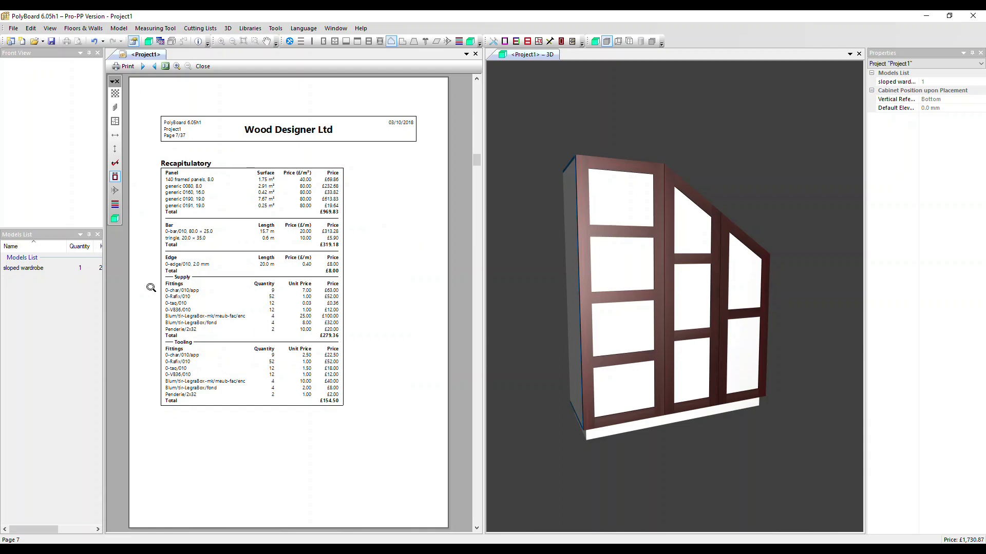
click(145, 70)
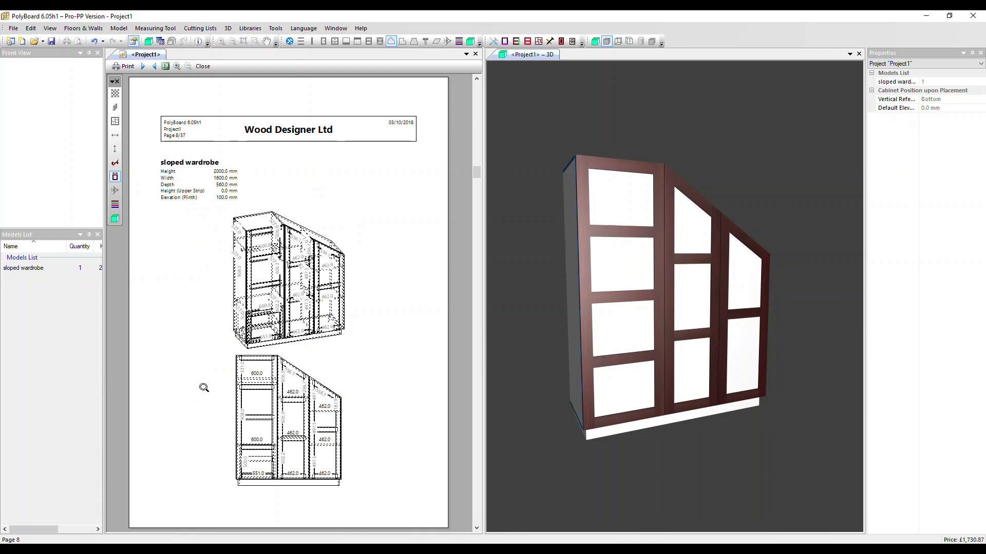
Step: Close the preview, open the sloped wardrobe for editing, and bring up its Print Setup
click(203, 67)
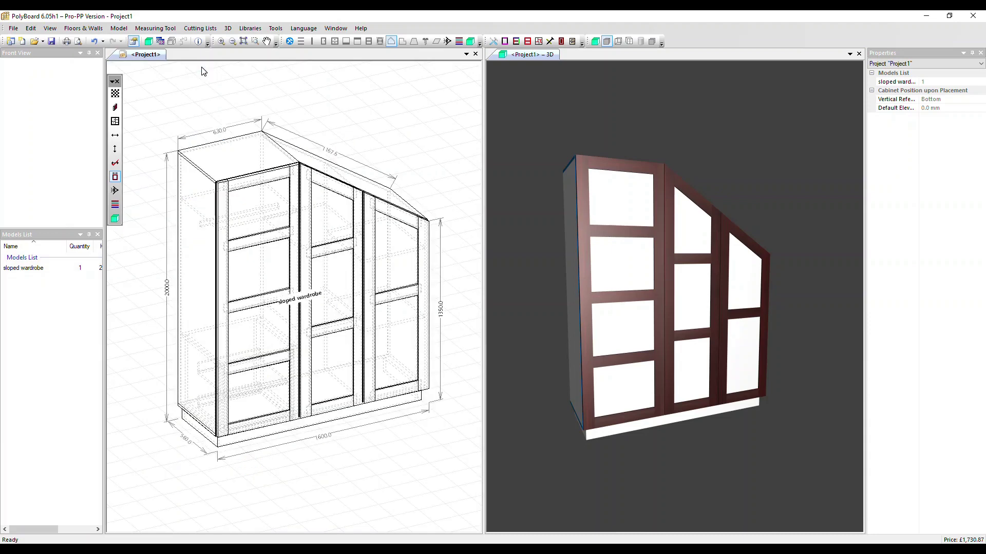
double_click(22, 268)
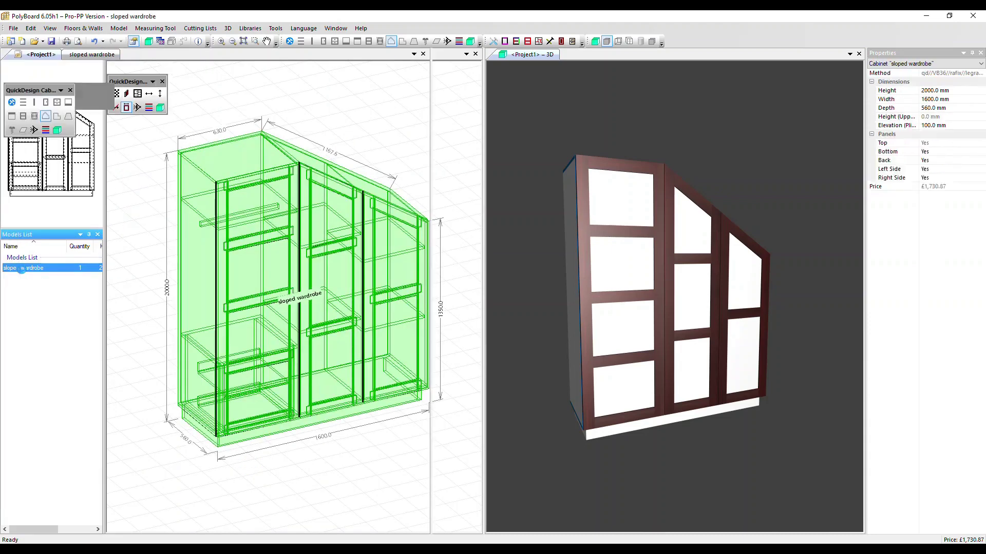
click(13, 28)
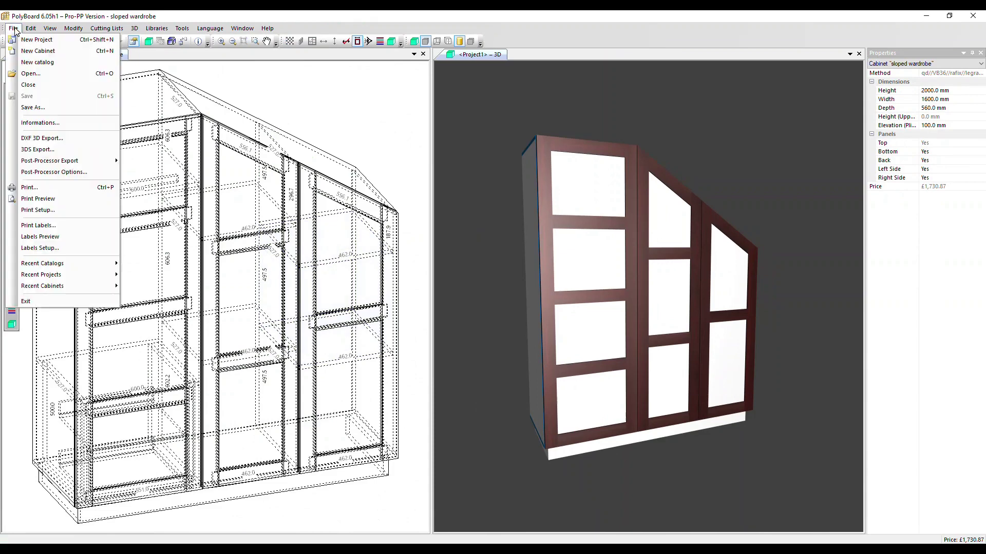
click(38, 210)
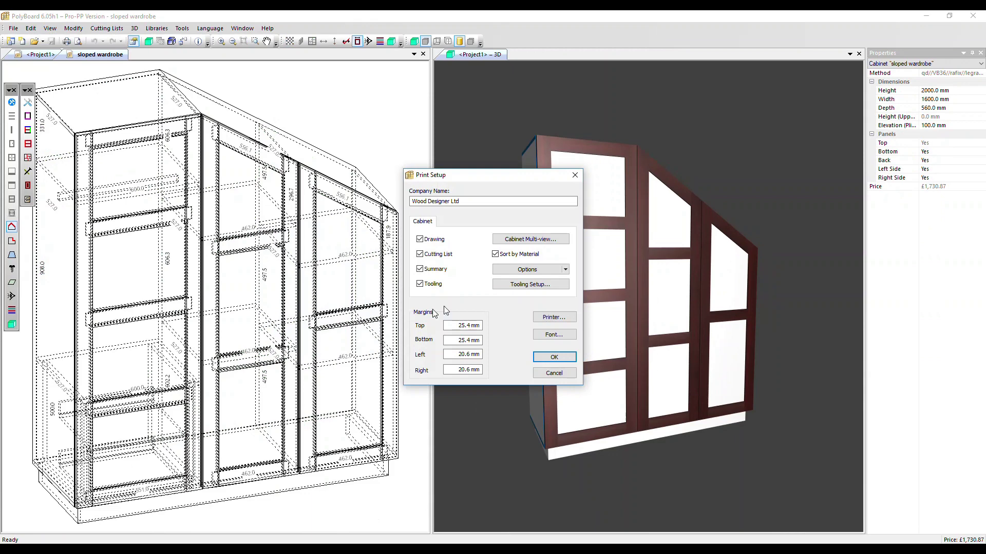
Step: Set the cabinet multi-view layout to two horizontal views, the lower one a Front View
click(522, 244)
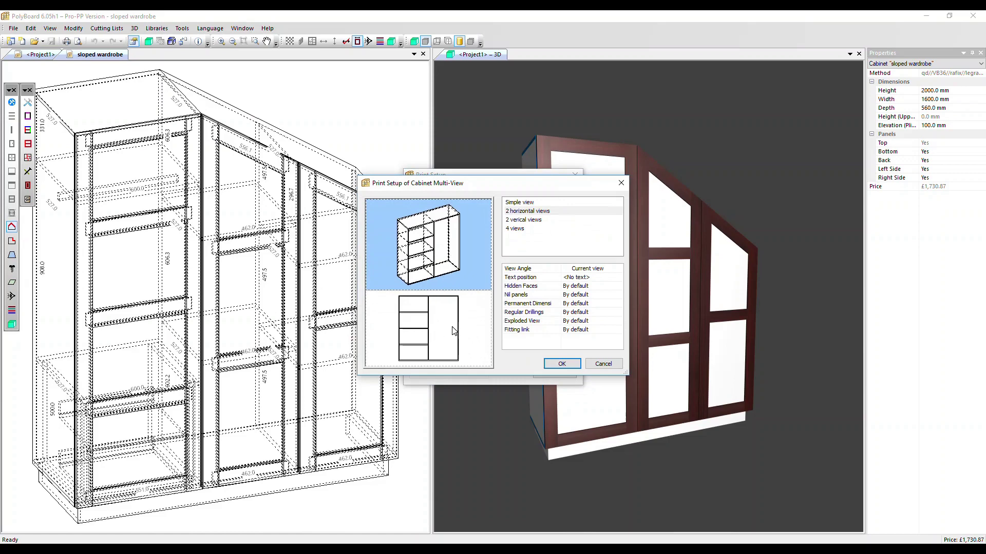
click(515, 230)
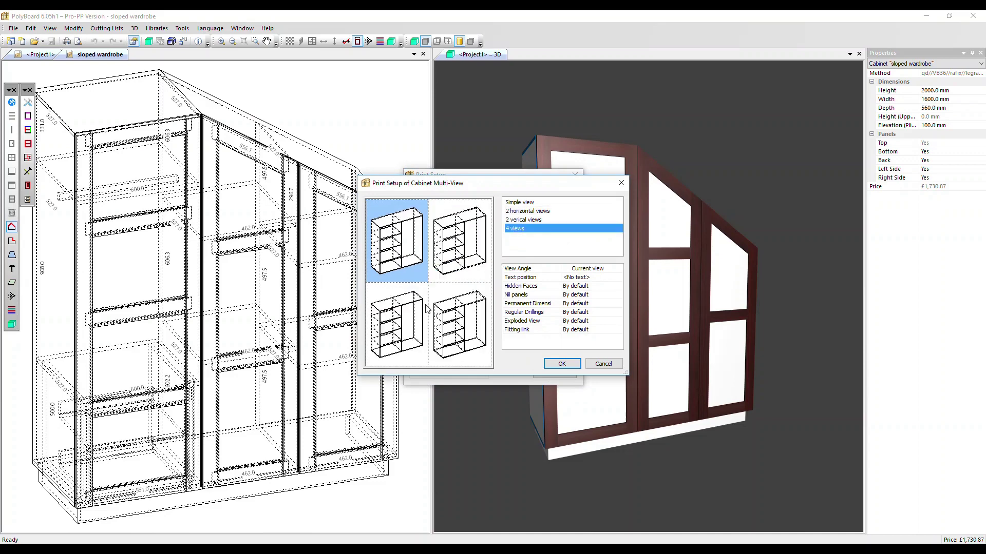
click(538, 213)
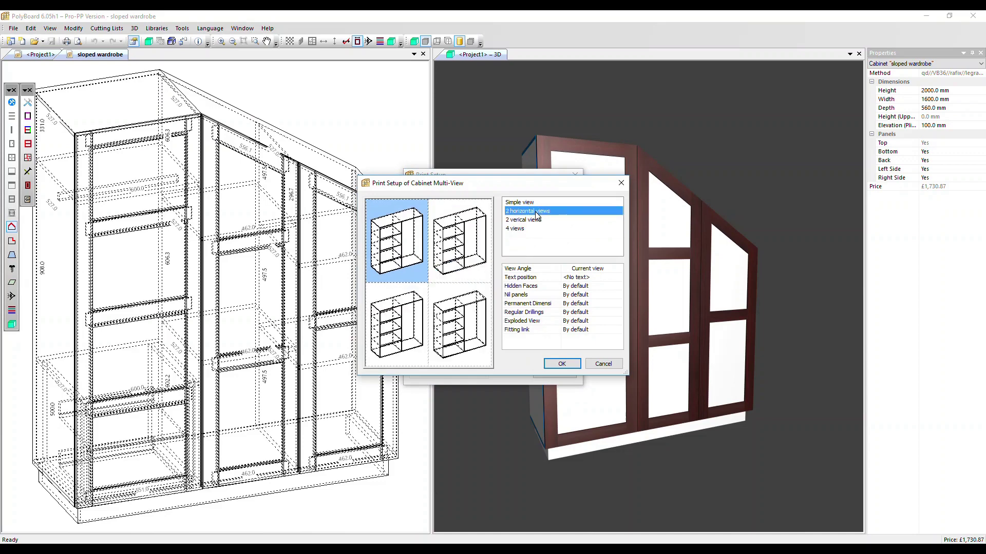
click(481, 314)
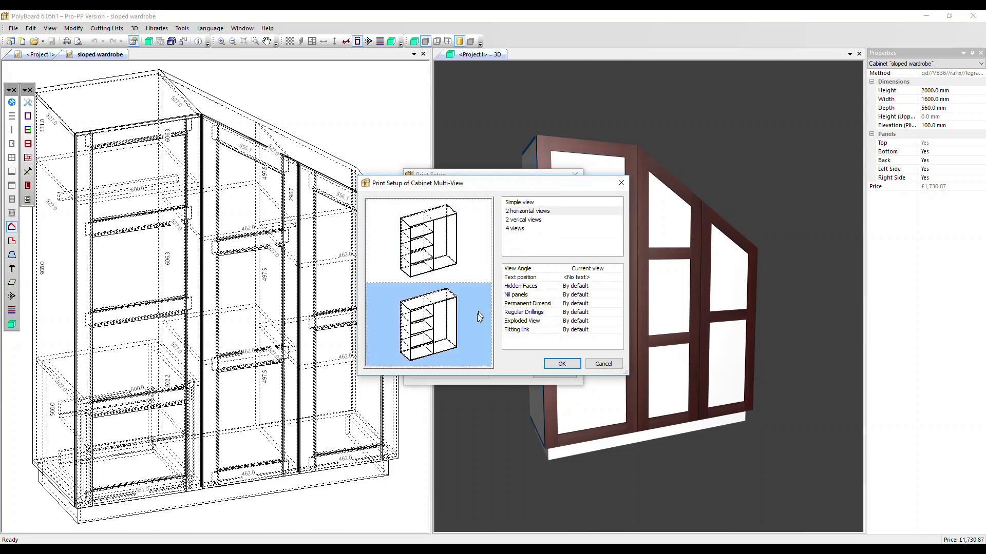
click(612, 269)
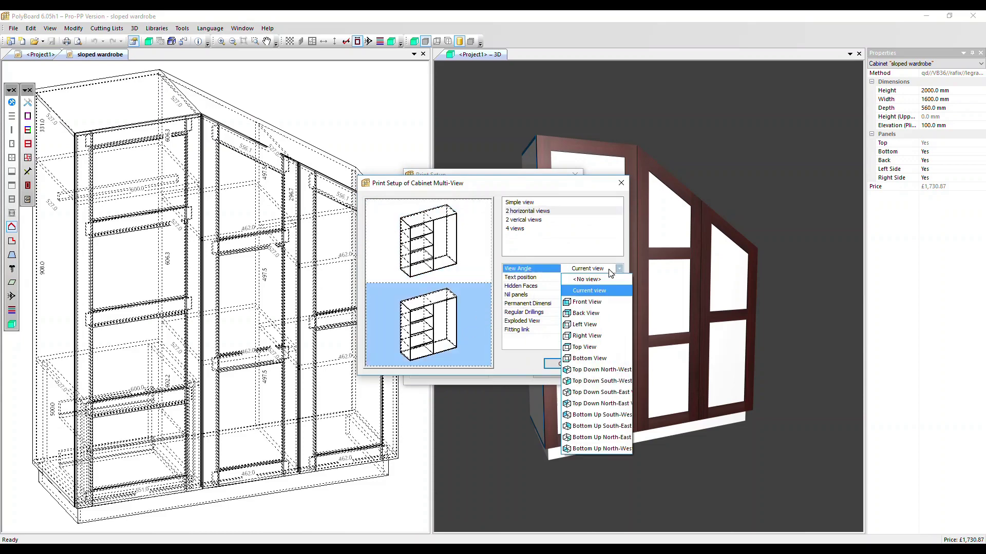
click(585, 307)
click(561, 364)
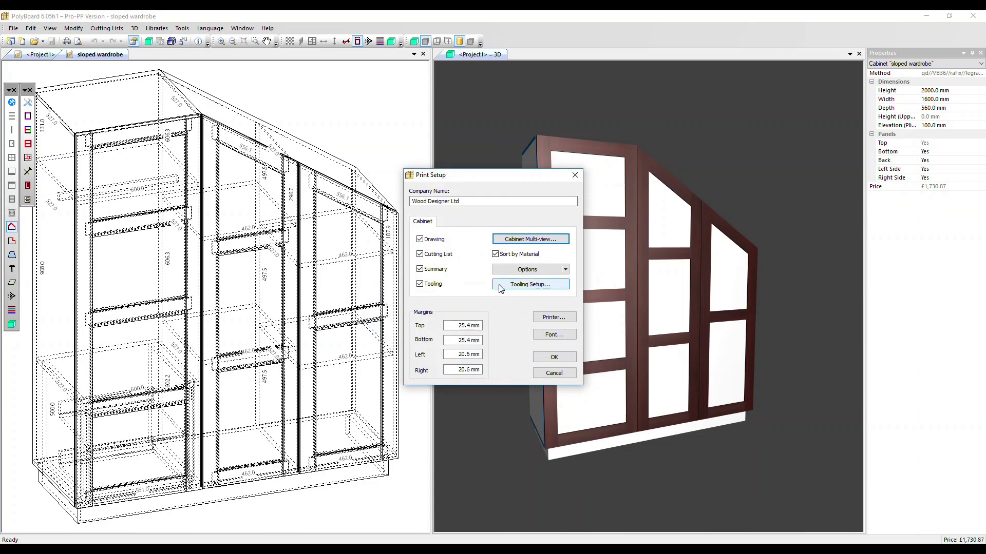
Step: Confirm the Tooling Setup dimension settings and close Print Setup
click(500, 288)
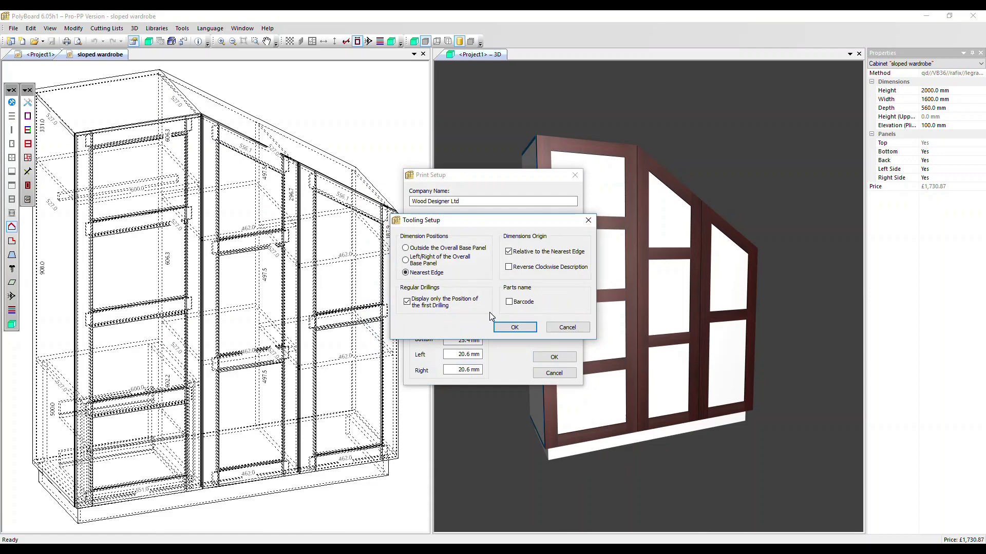
click(515, 327)
click(554, 357)
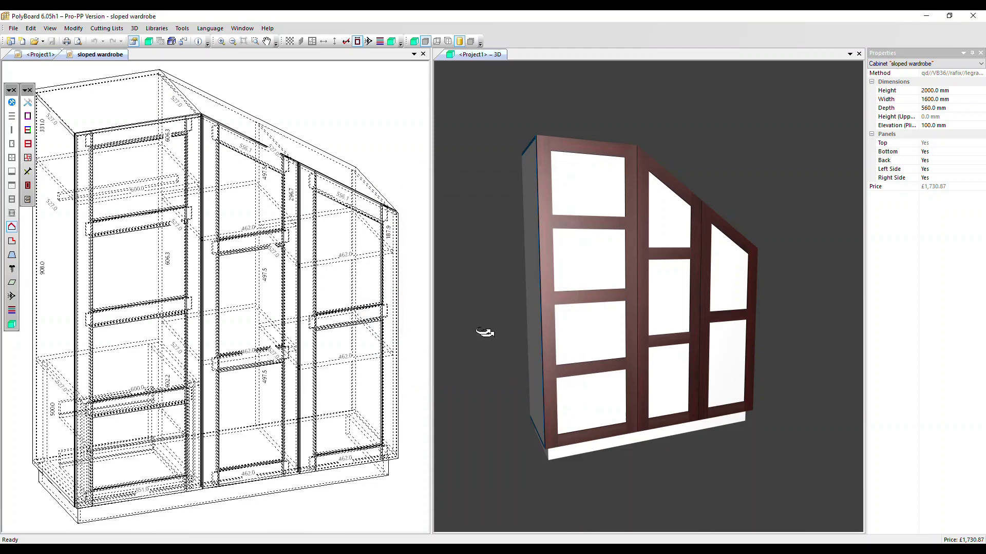
Step: Close the cabinet editor, reopen the print preview, and page through drawings, cutting lists and cost report
click(423, 54)
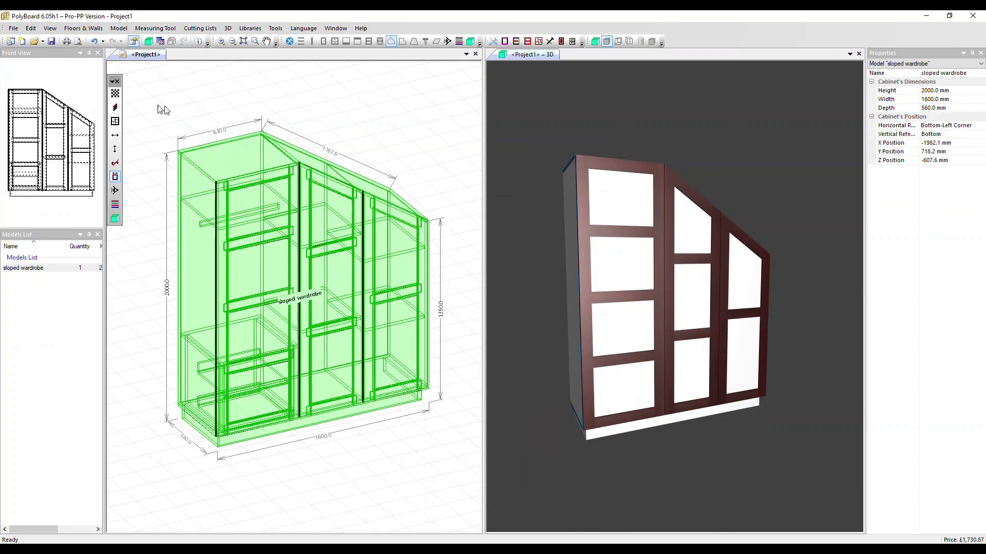
click(78, 41)
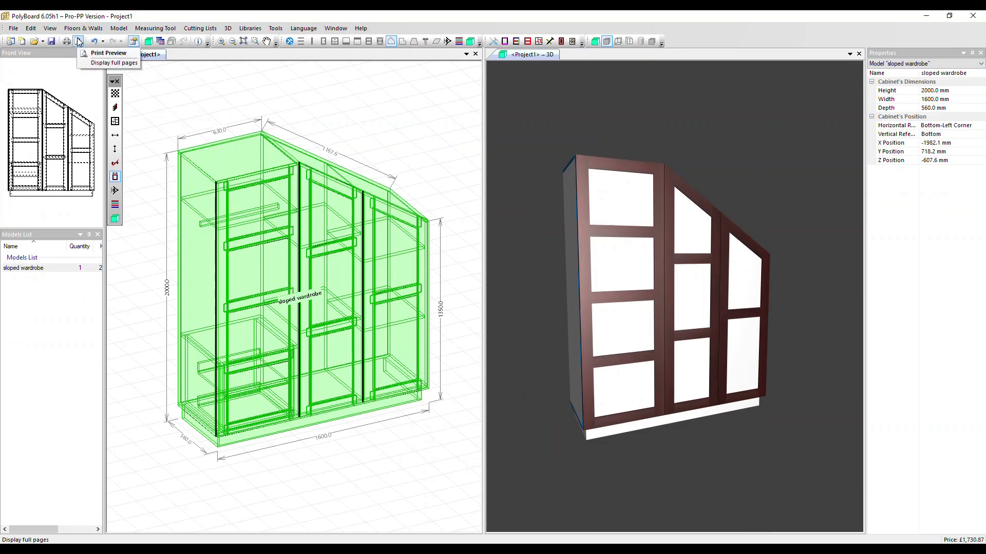
click(108, 53)
click(143, 67)
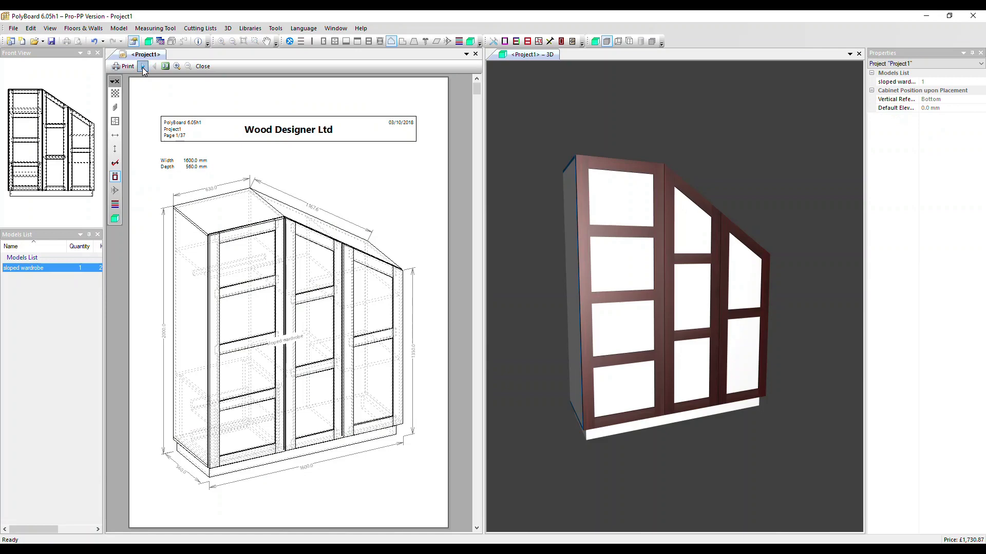
click(143, 67)
click(143, 67)
click(143, 67)
click(144, 67)
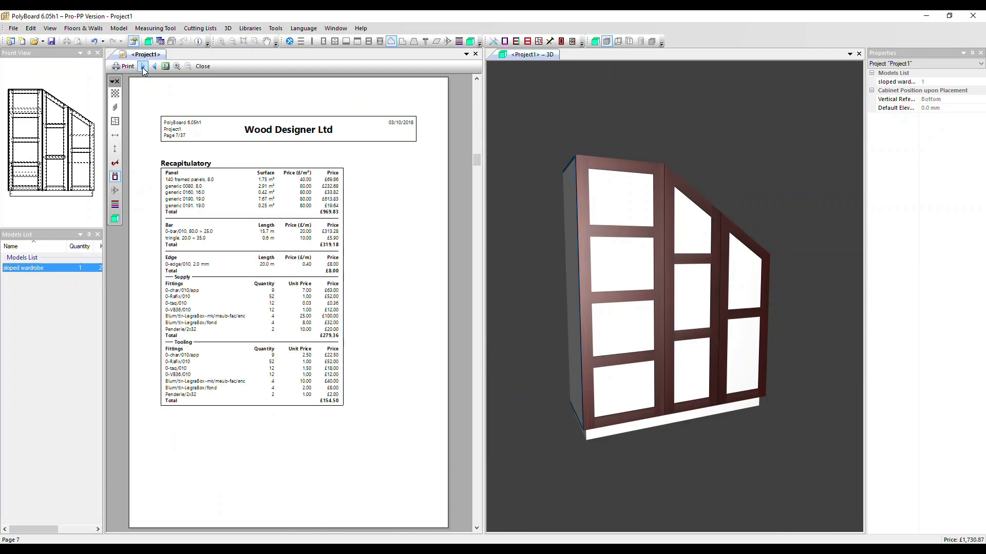
click(143, 66)
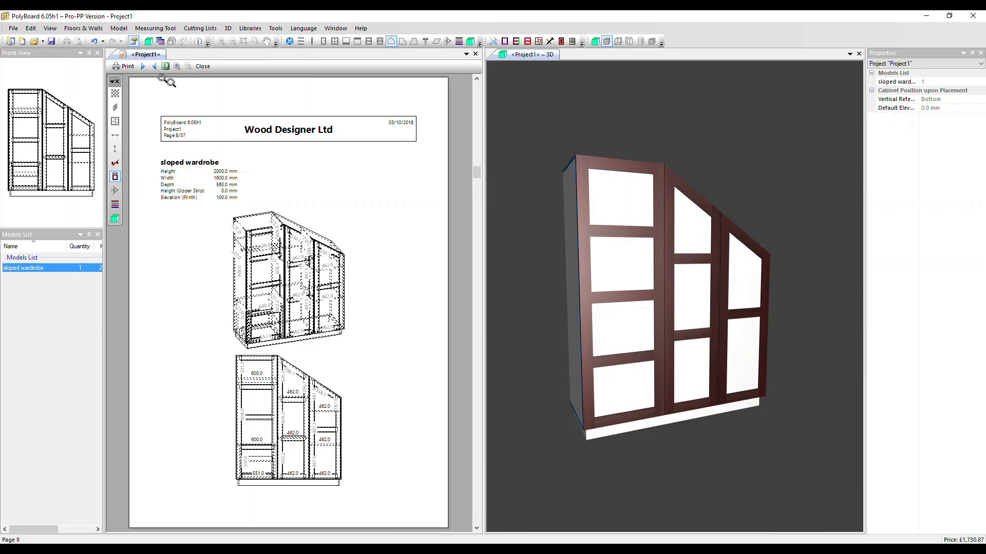
Step: Page through the part machining plans to page 16, the fixed shelf plan, then activate the 3D view
click(142, 67)
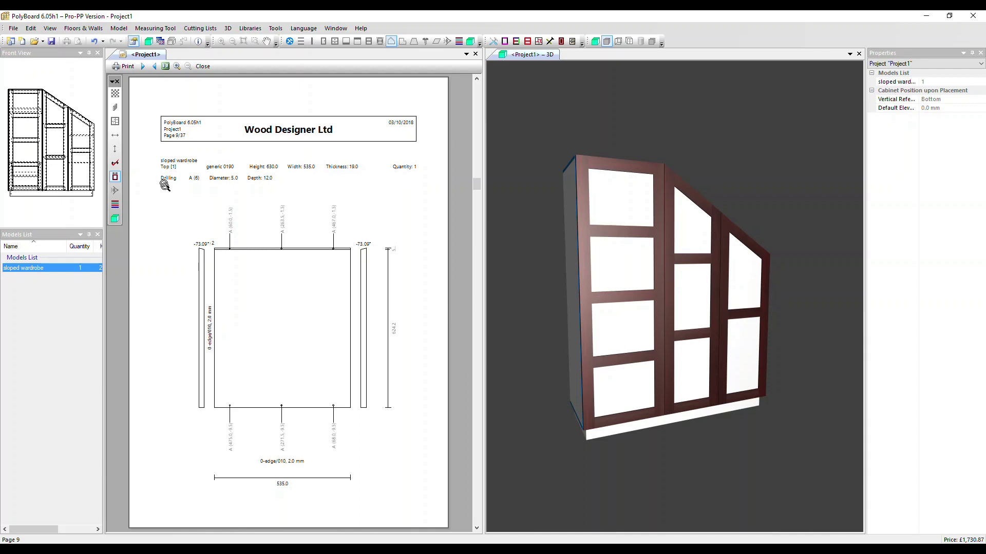
click(143, 66)
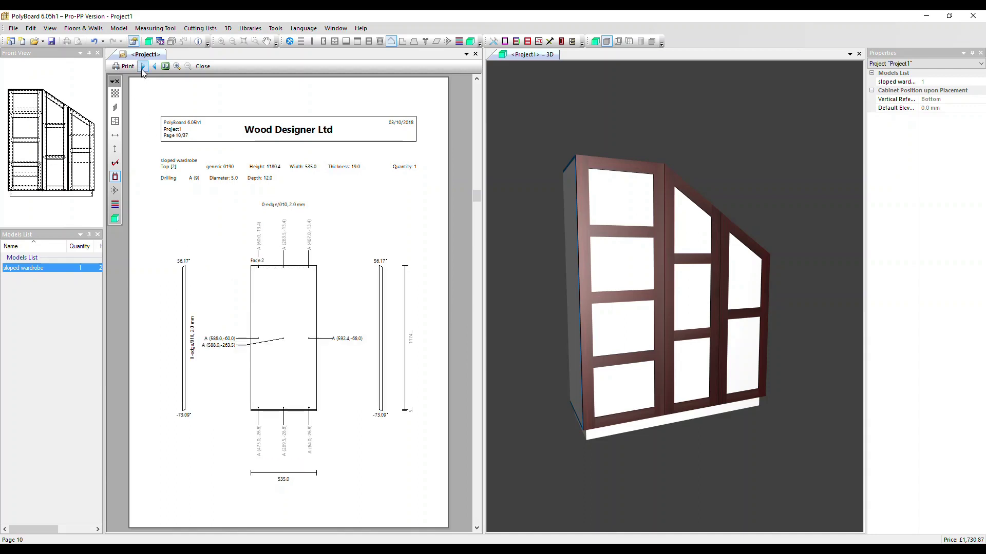
click(142, 67)
click(142, 66)
click(143, 66)
click(143, 66)
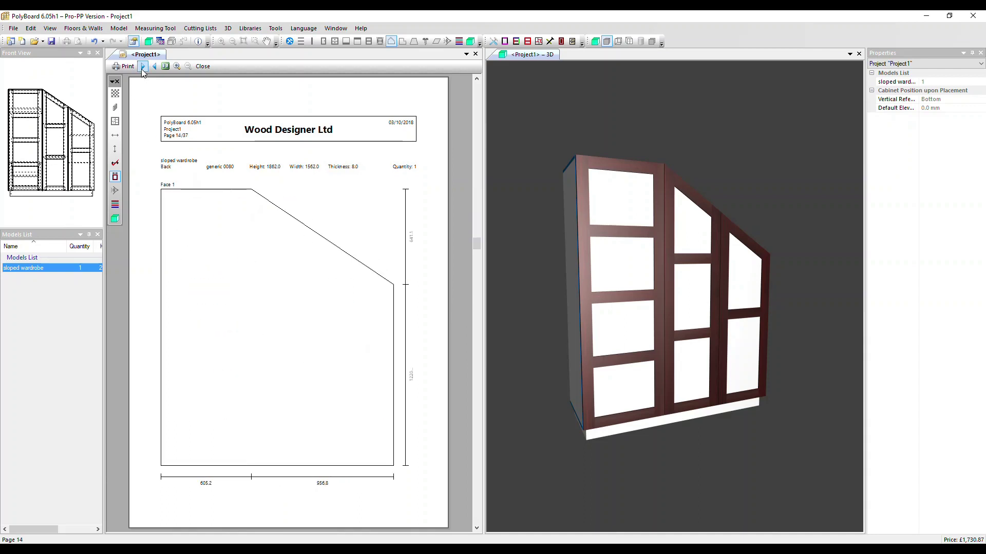
click(143, 67)
click(143, 66)
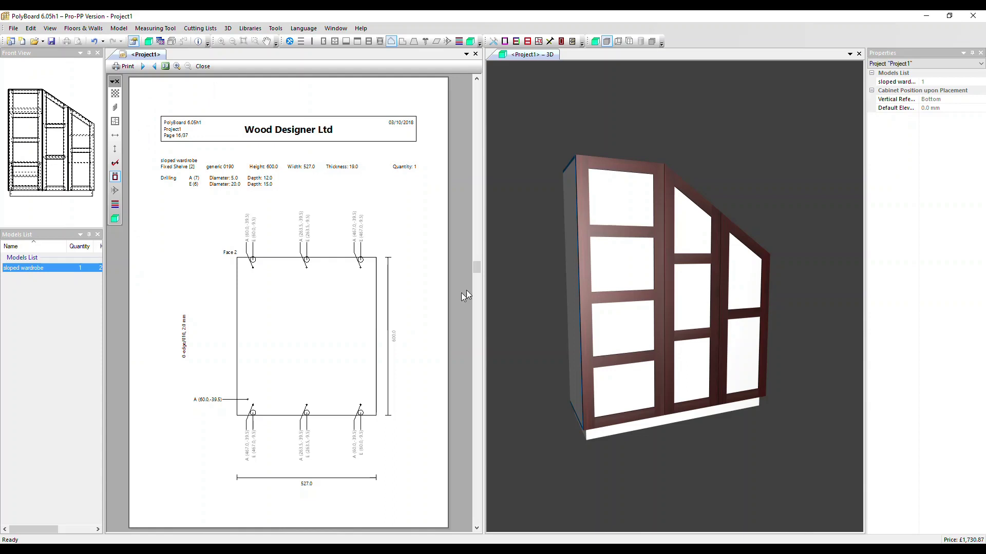
click(517, 244)
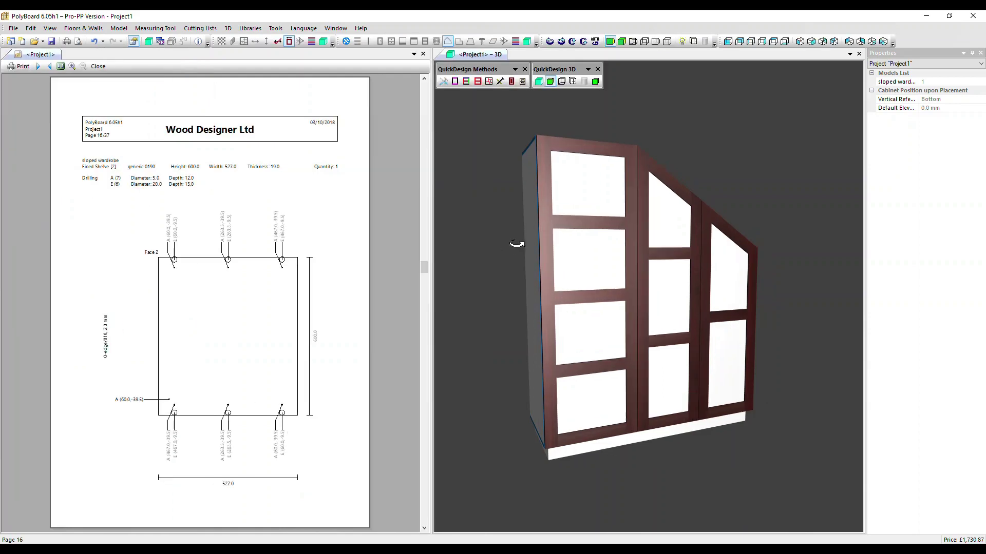
Step: Preview the wardrobe's 3D view as a single page titled 3D View
click(79, 43)
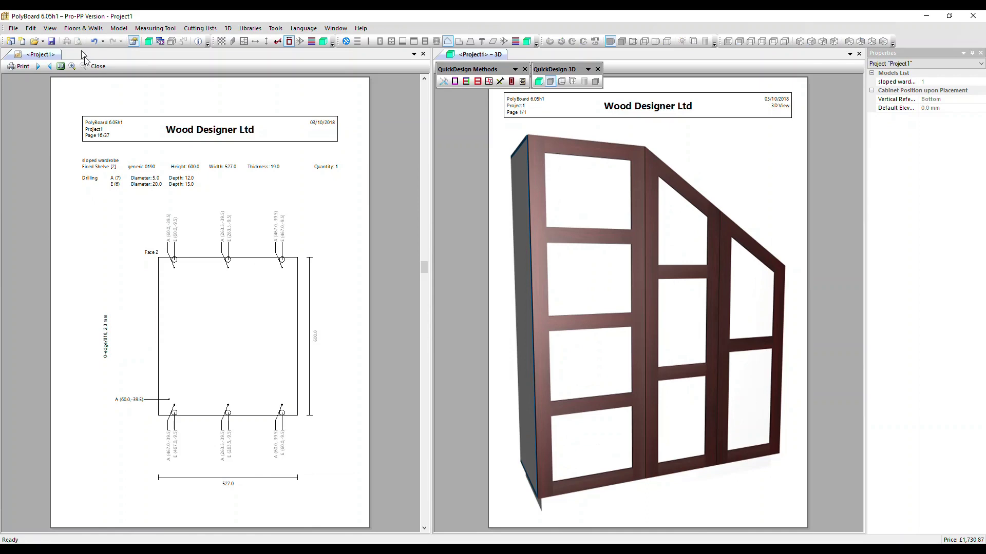